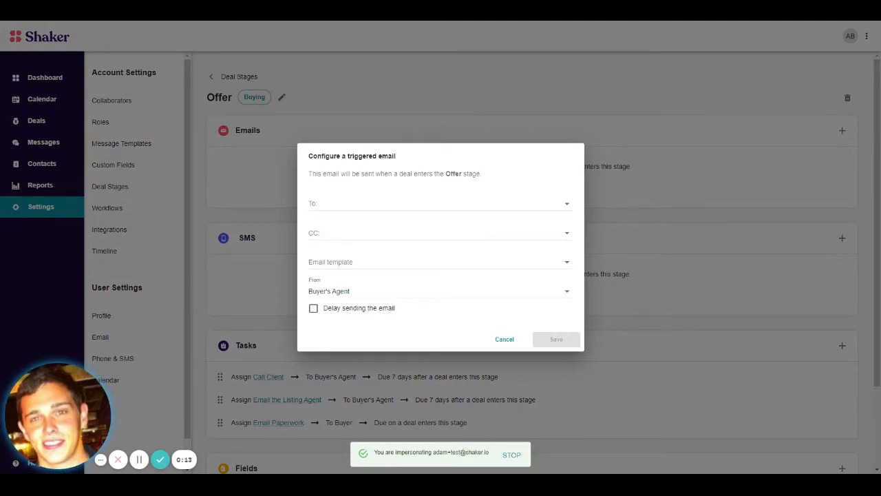
Address the triggered email to the Buyer role and leave the CC empty
click(461, 205)
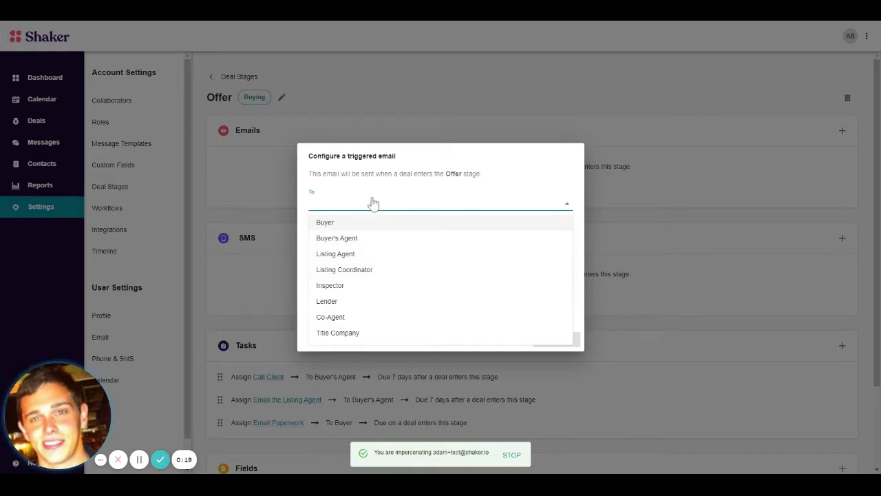
key(Return)
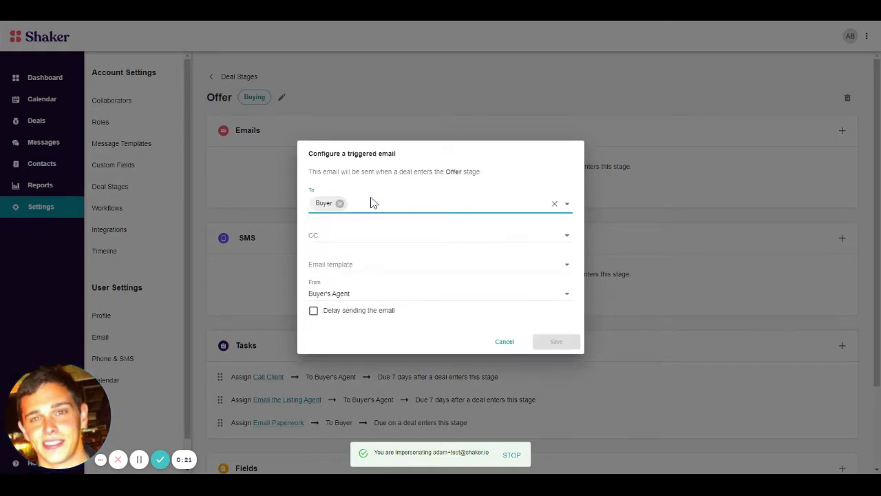
key(Tab)
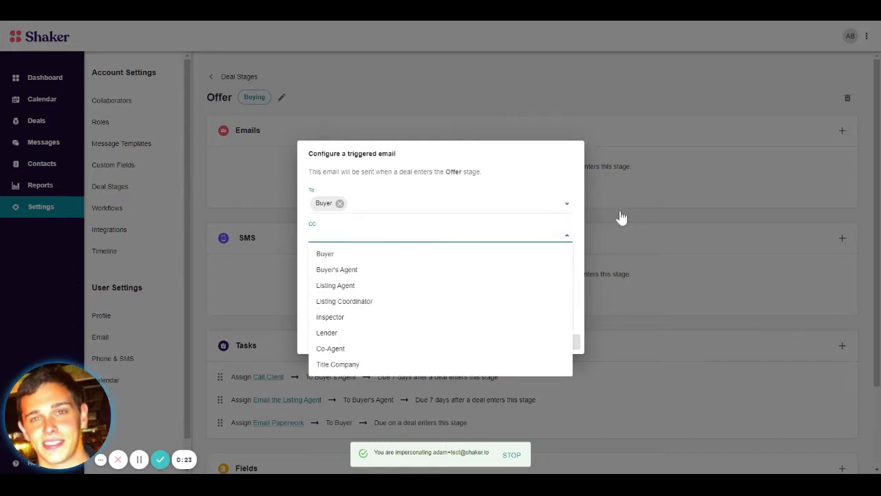
key(Escape)
key(shift+Tab)
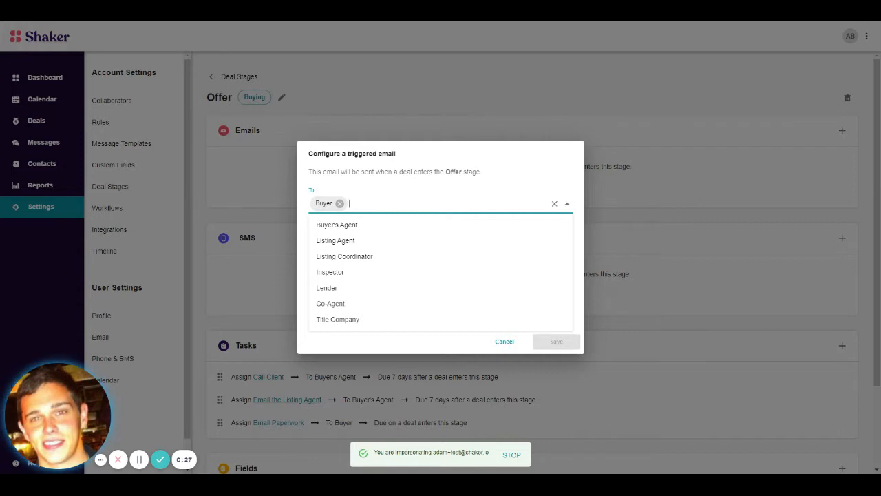
click(450, 141)
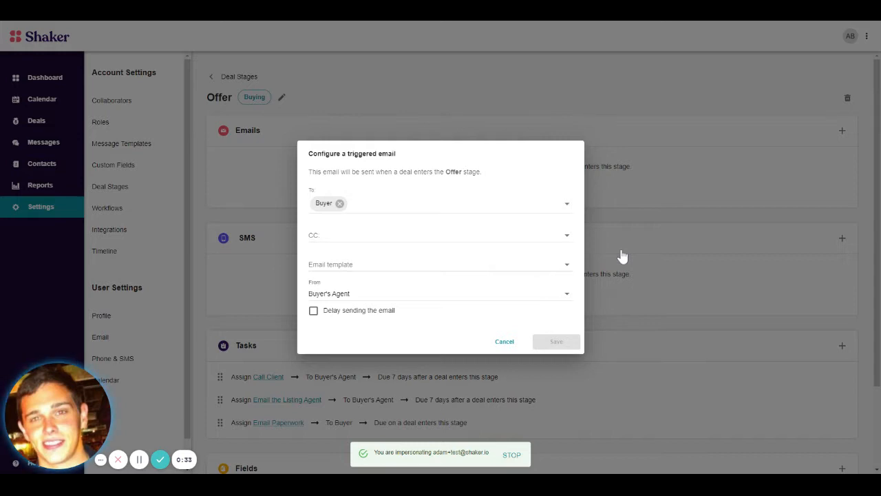
Choose Test Subject Line Email as the template for the triggered email to the buyer
click(413, 264)
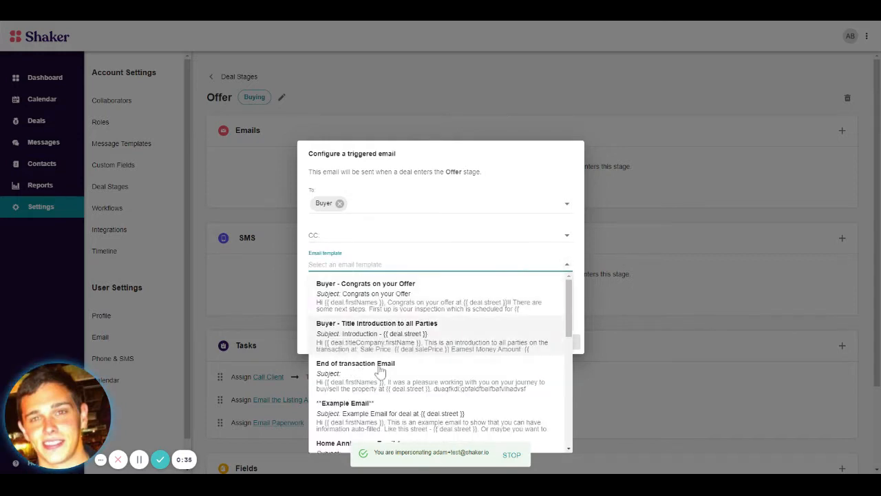
scroll(388, 372, down, 5)
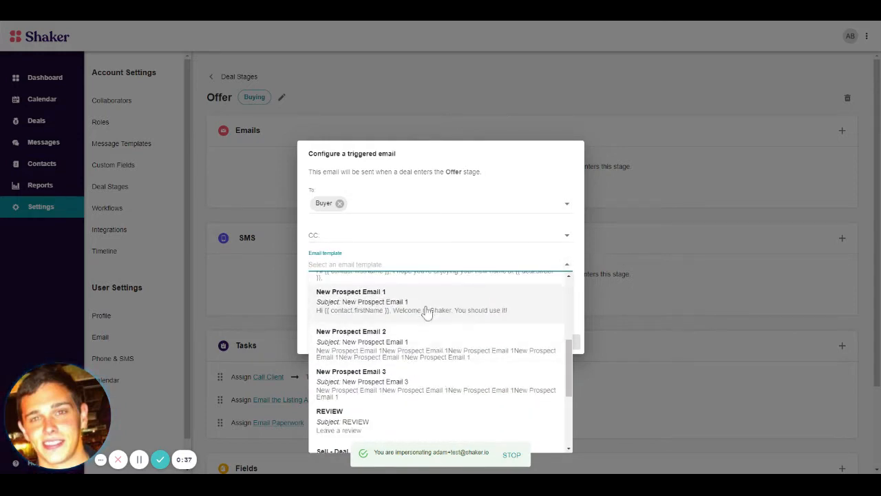
scroll(430, 391, down, 2)
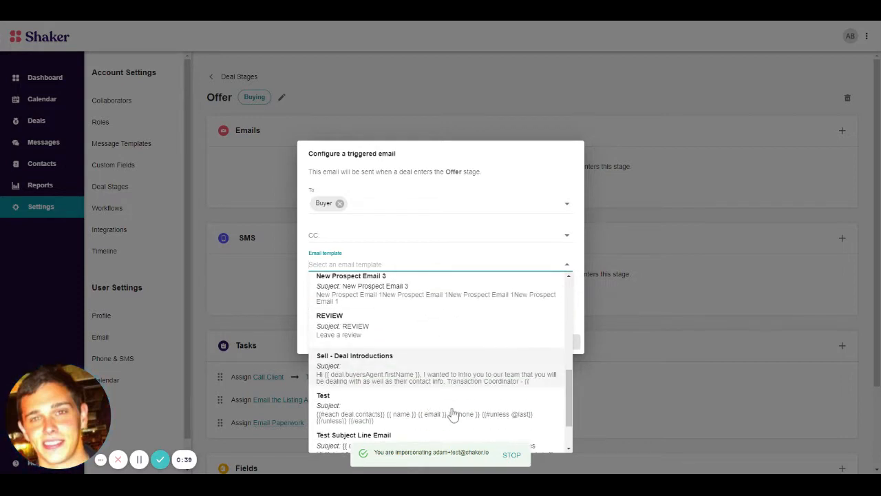
scroll(454, 413, down, 1)
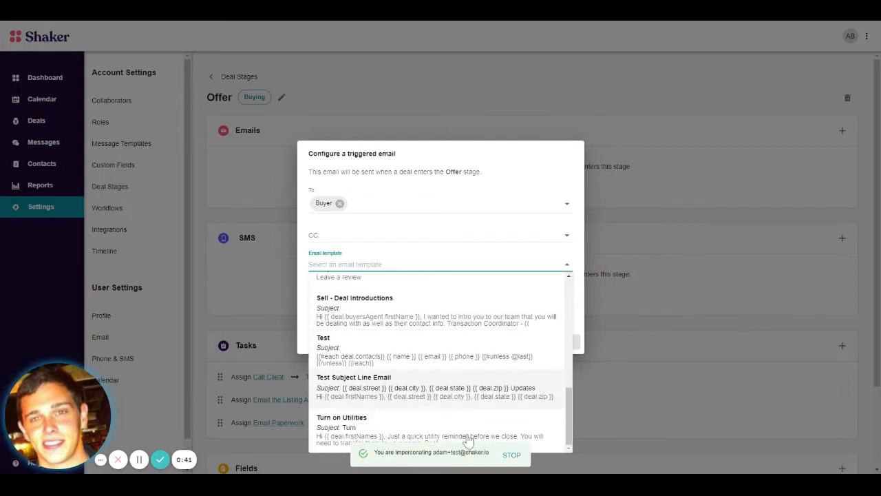
click(441, 391)
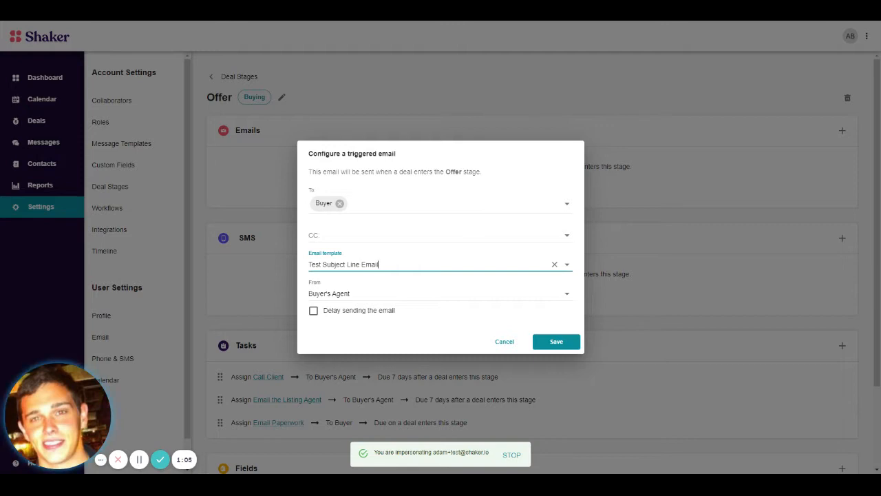
Save the buyer's triggered email with Buyer's Agent as sender and no sending delay
key(Tab)
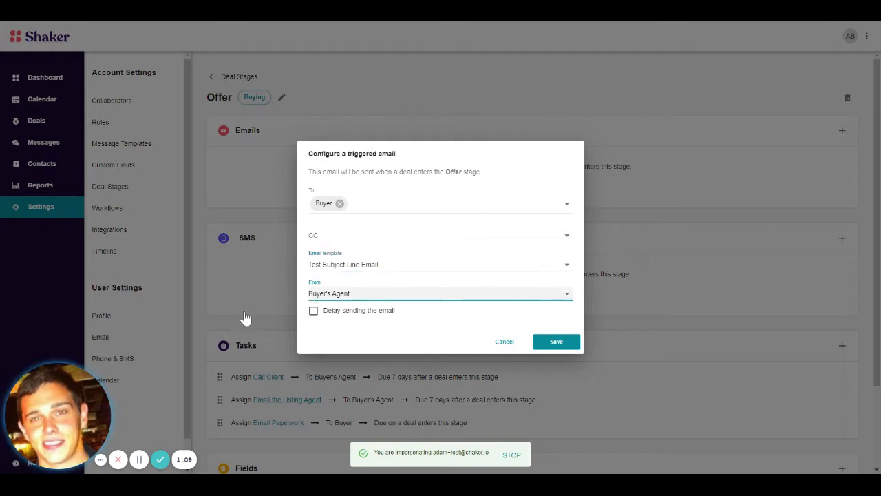
key(Tab)
key(space)
key(space)
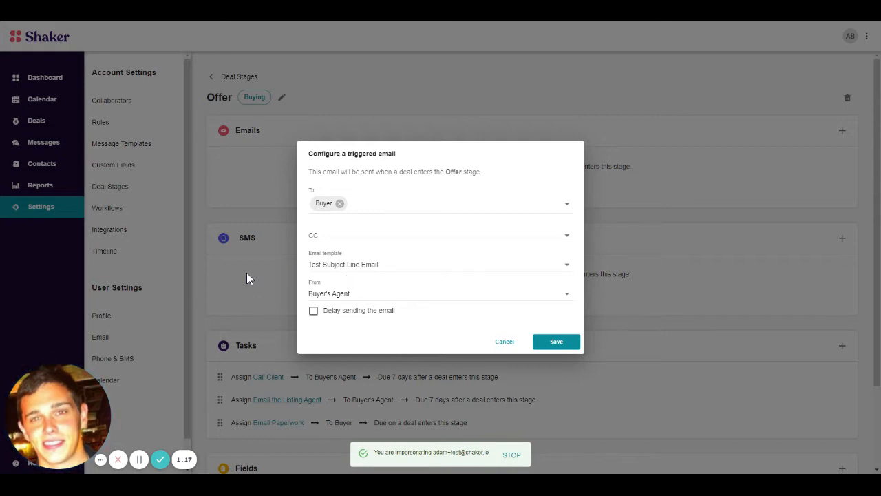
click(579, 349)
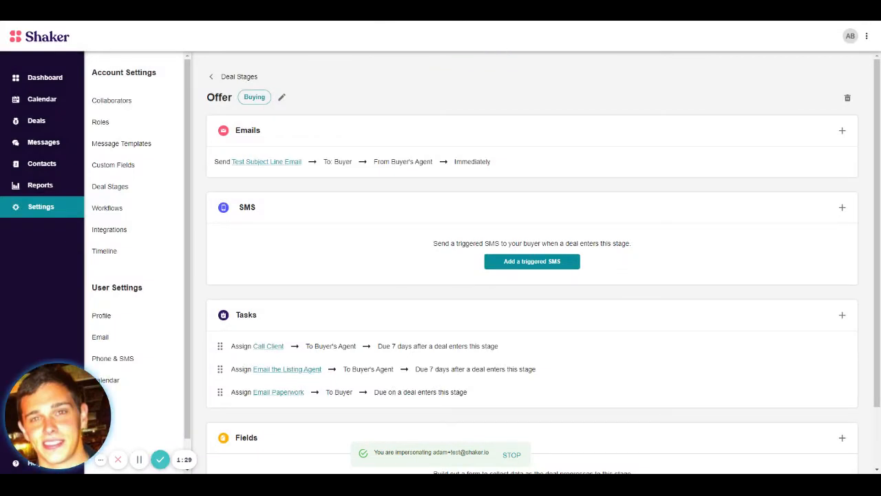
Add another triggered email to the Offer stage, addressed to Title Company
click(842, 130)
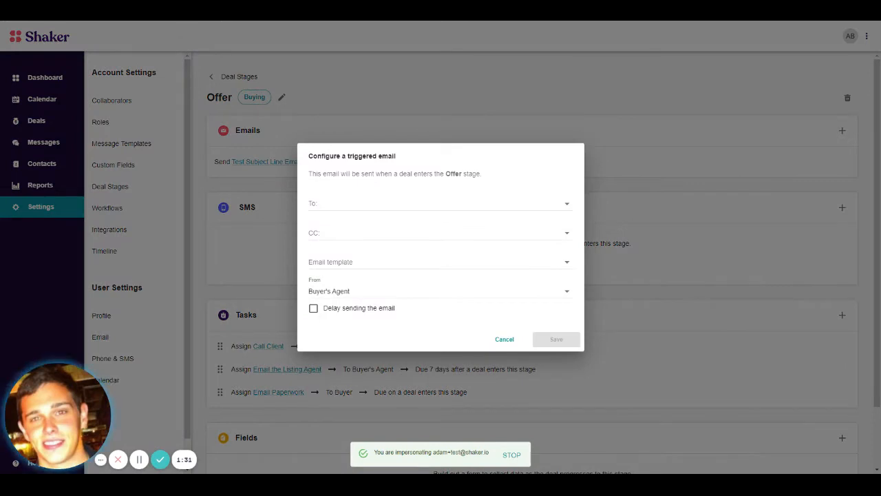
click(311, 202)
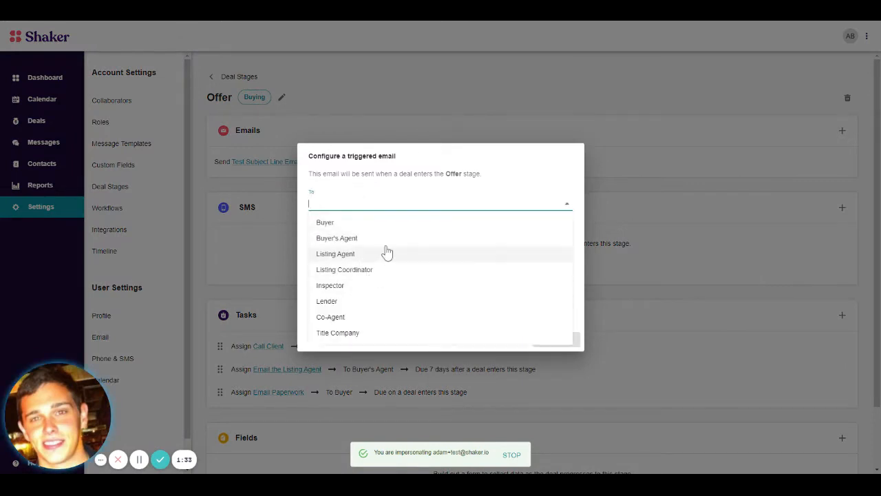
click(360, 335)
Copy in Lender, Inspector and Listing Coordinator, and choose the Buyer - Title Introduction to all Parties template
click(346, 230)
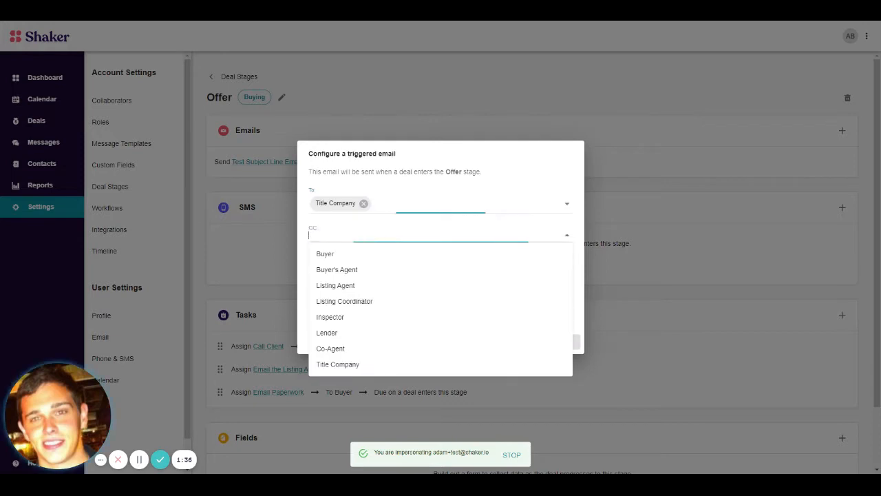
click(330, 338)
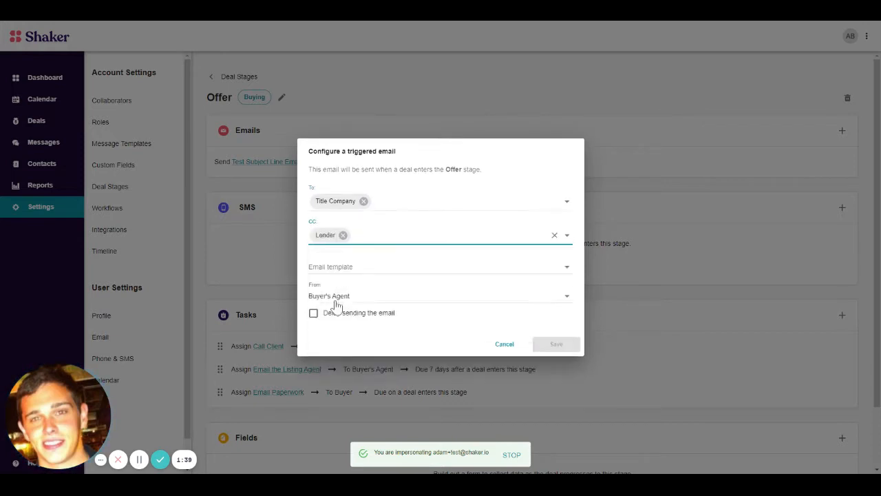
click(330, 321)
click(358, 239)
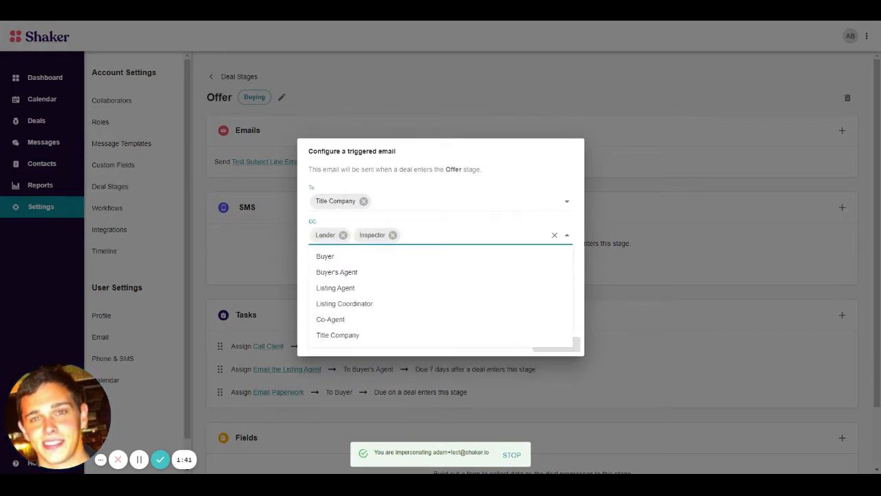
click(388, 307)
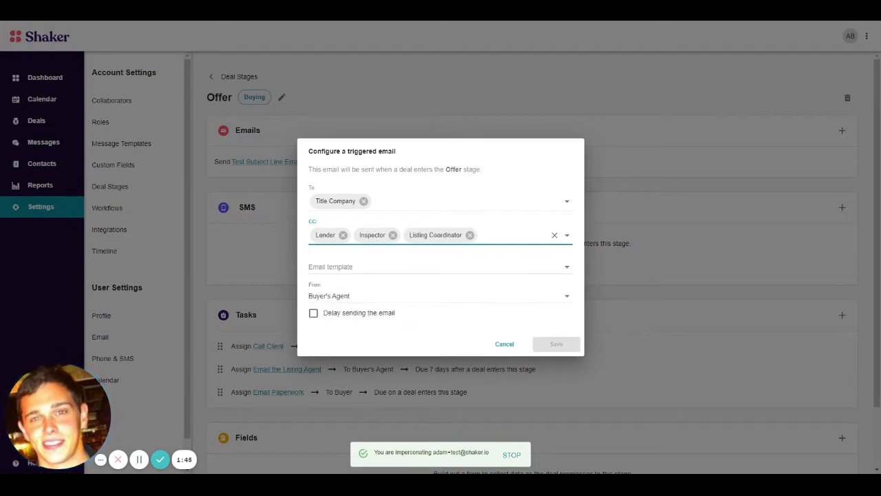
click(474, 268)
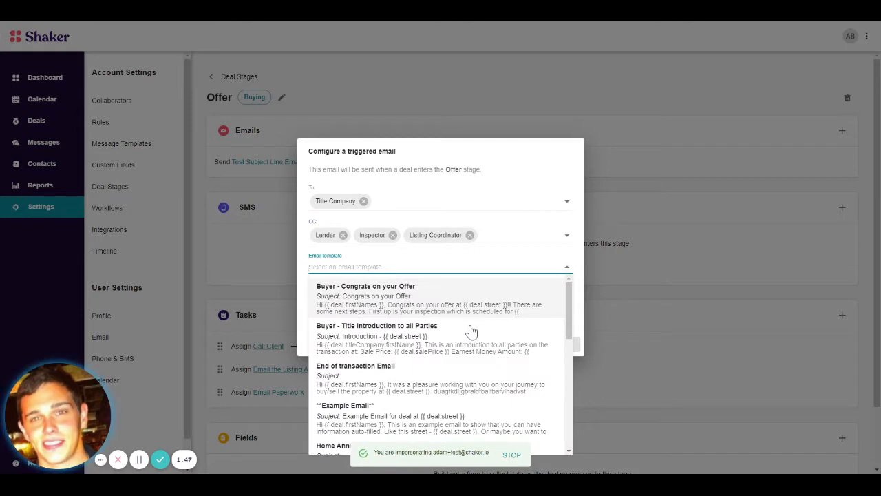
click(473, 355)
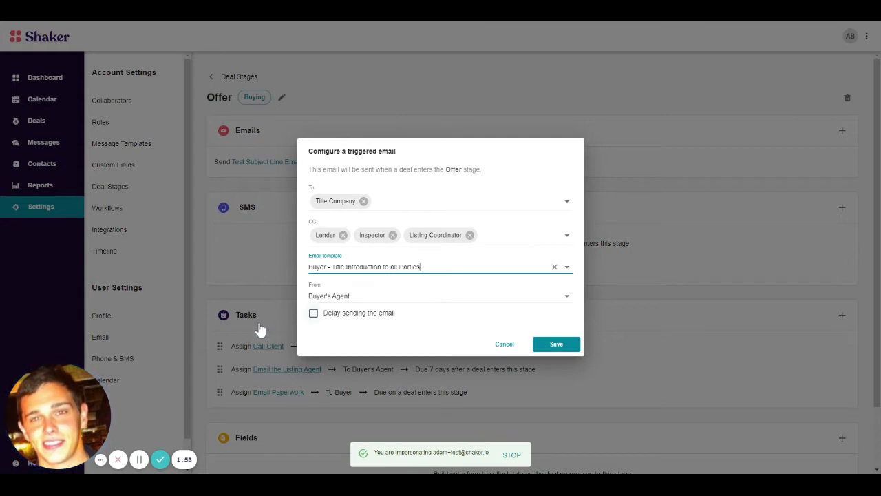
Enable delayed sending for the email, based on the Offer Date with a send time of 11:00 AM
click(313, 313)
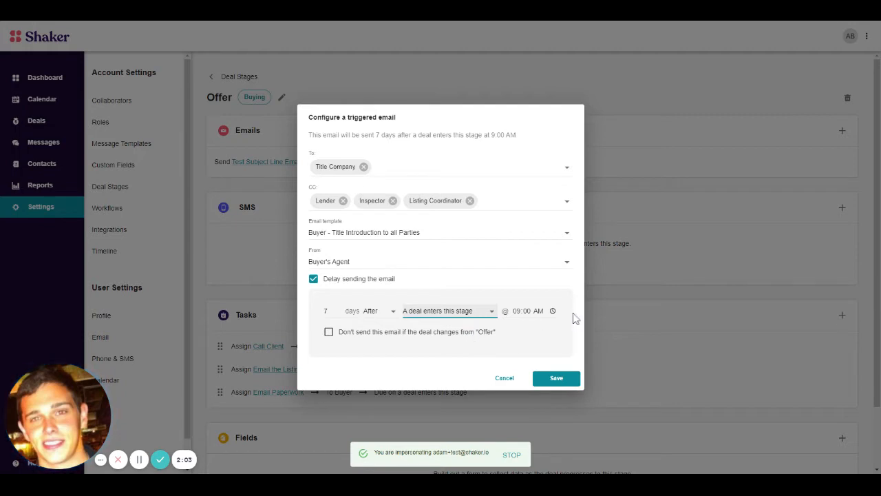
click(487, 369)
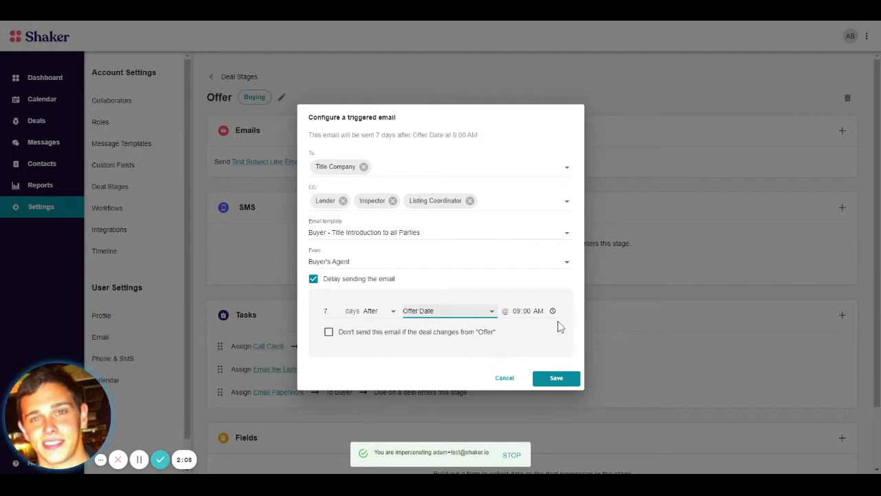
key(Tab)
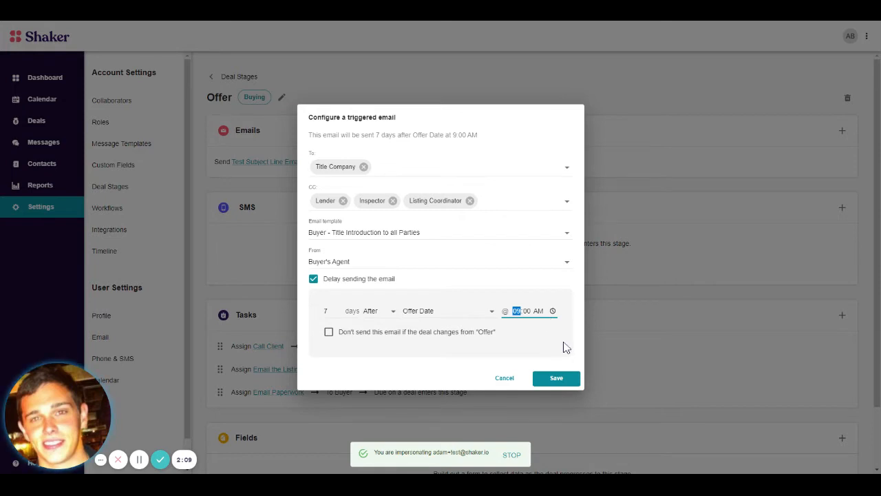
text(11)
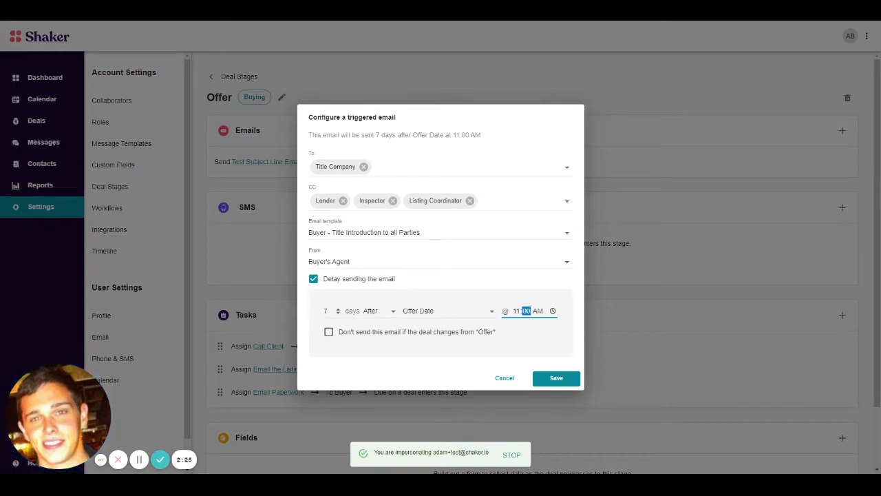
Set the delay to 0 days, On the chosen date, and block sending if the deal changes from "Offer"
drag(331, 311, 273, 320)
text(0)
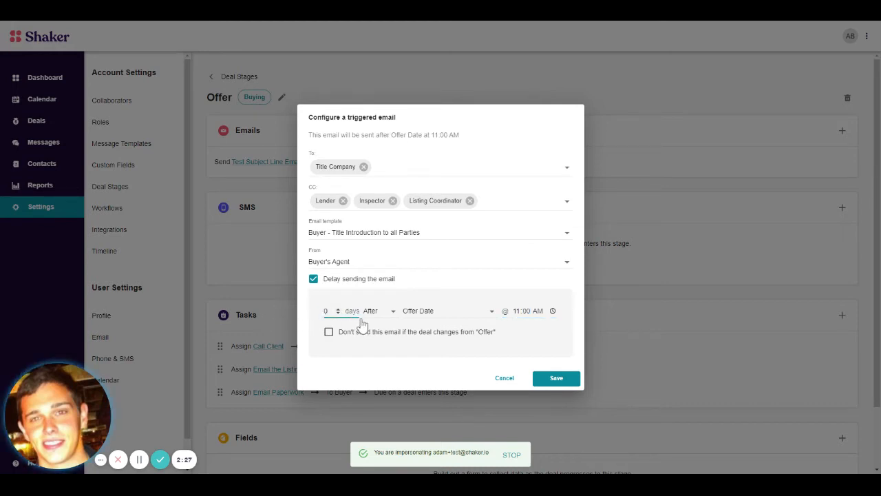
key(Tab)
click(433, 290)
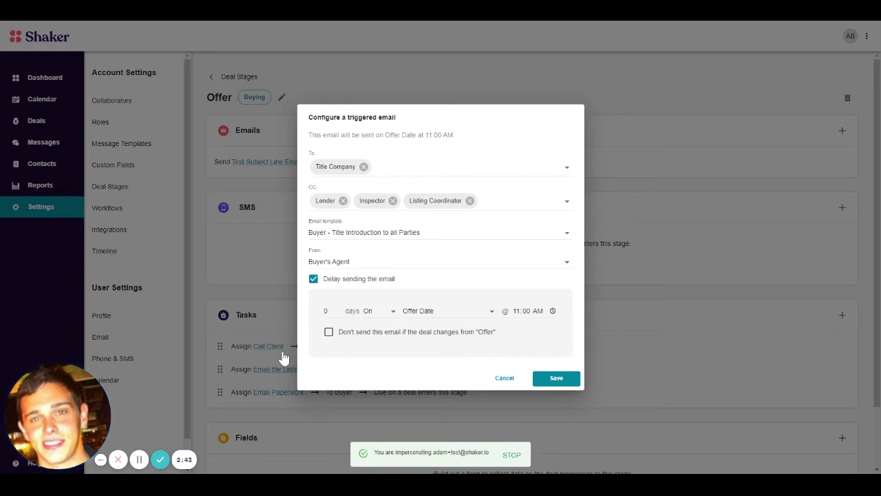
click(329, 332)
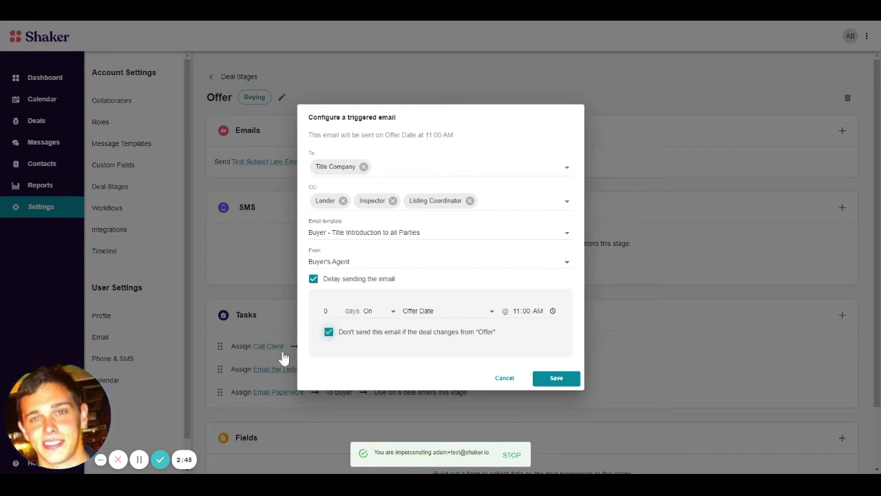